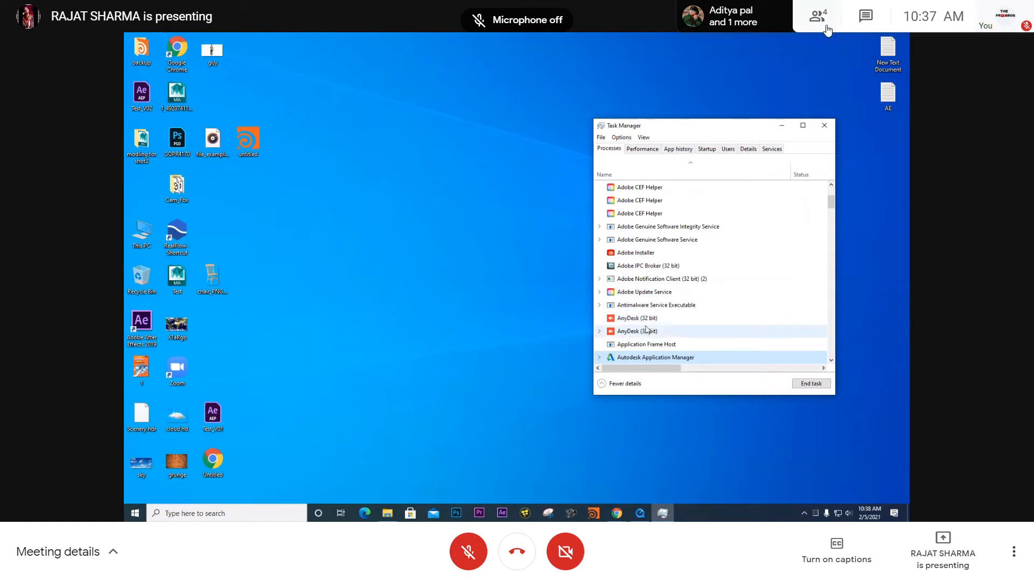
# - Check the participant list of the video call and close it again
pyautogui.click(818, 16)
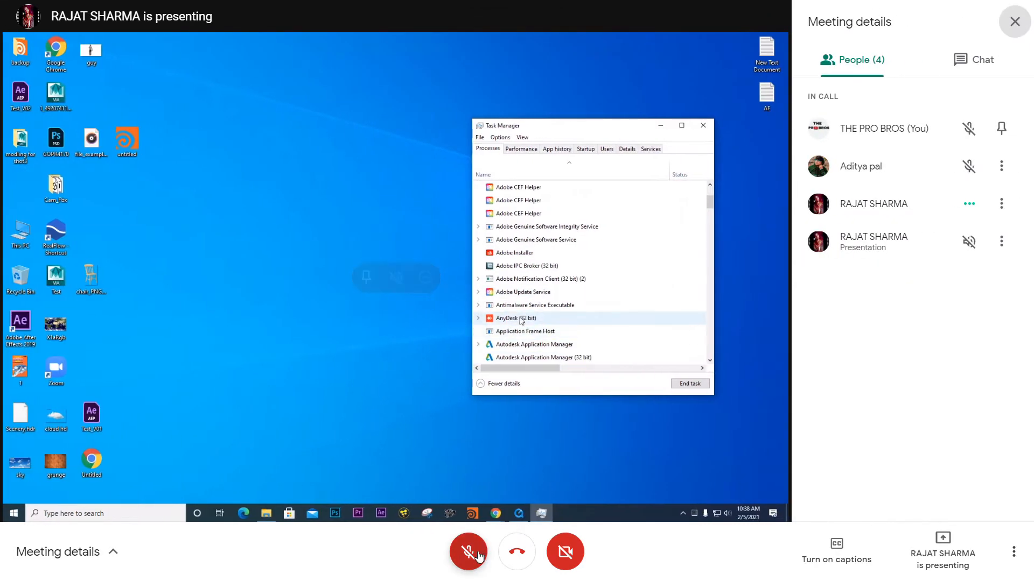
pyautogui.click(477, 554)
pyautogui.click(478, 557)
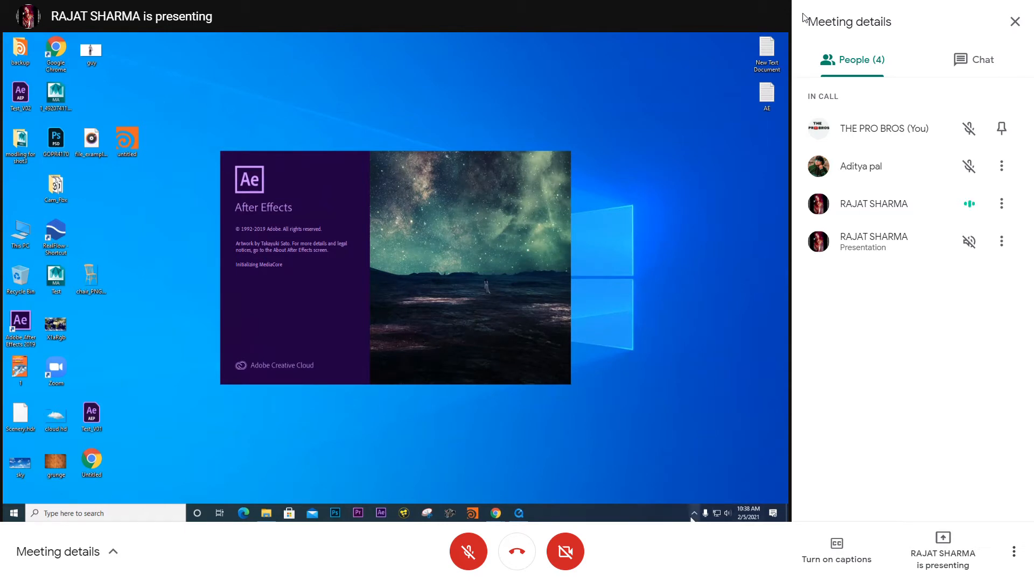
pyautogui.click(1015, 21)
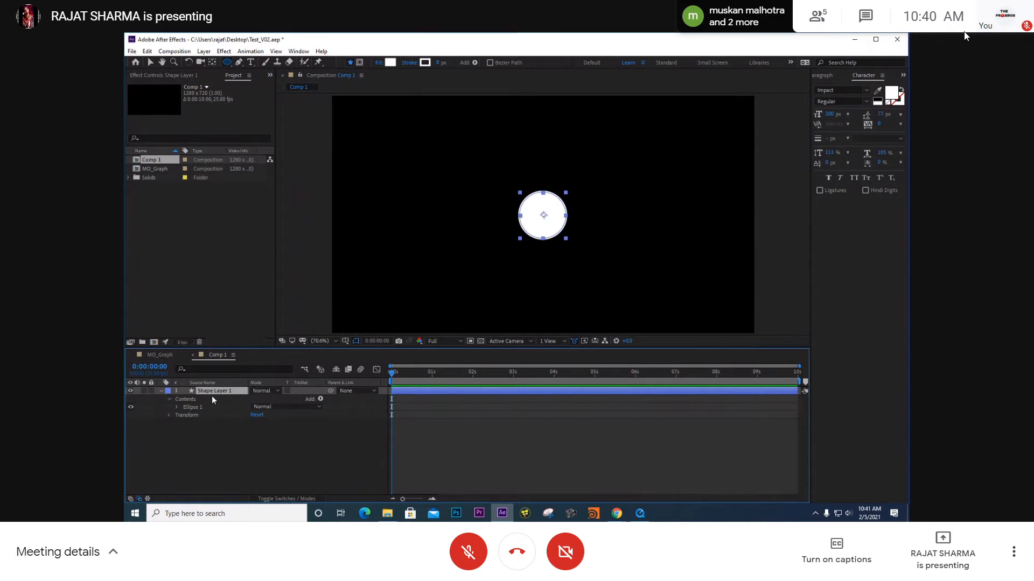
# - Examine the parts of Shape Layer 1's Ellipse 1 group and the list of items that can be added to its contents
pyautogui.click(177, 407)
pyautogui.click(280, 455)
pyautogui.click(320, 399)
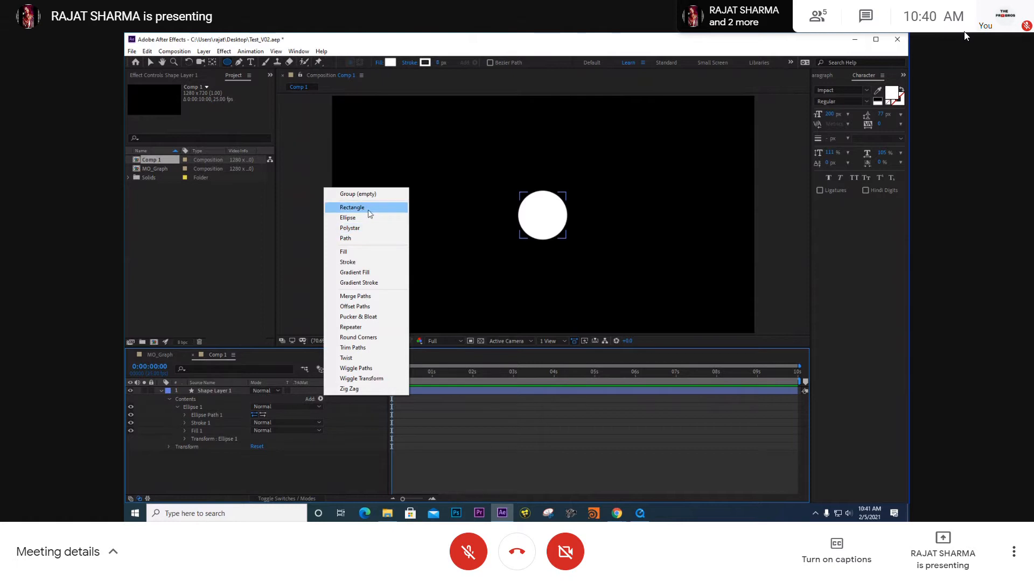
pyautogui.click(294, 485)
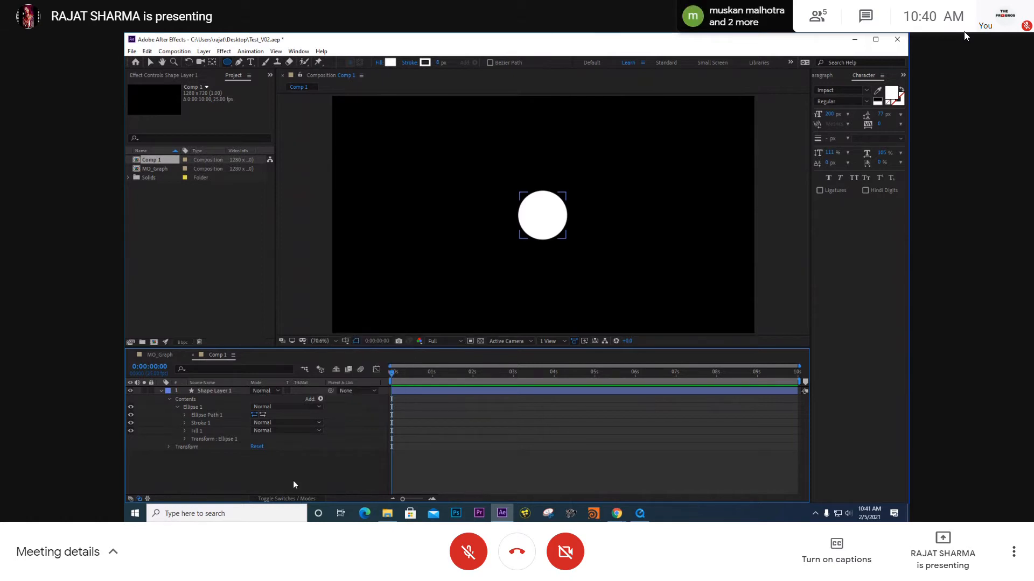
# - Review Shape Layer 1's Ellipse 1 components, including its ellipse path, and the layer's Transform properties
pyautogui.click(204, 391)
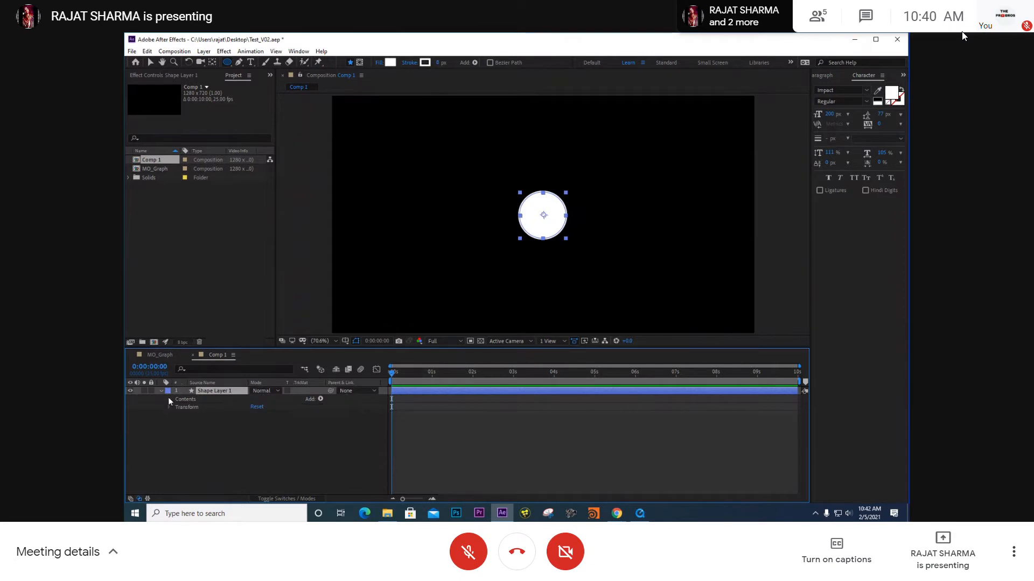
pyautogui.click(177, 408)
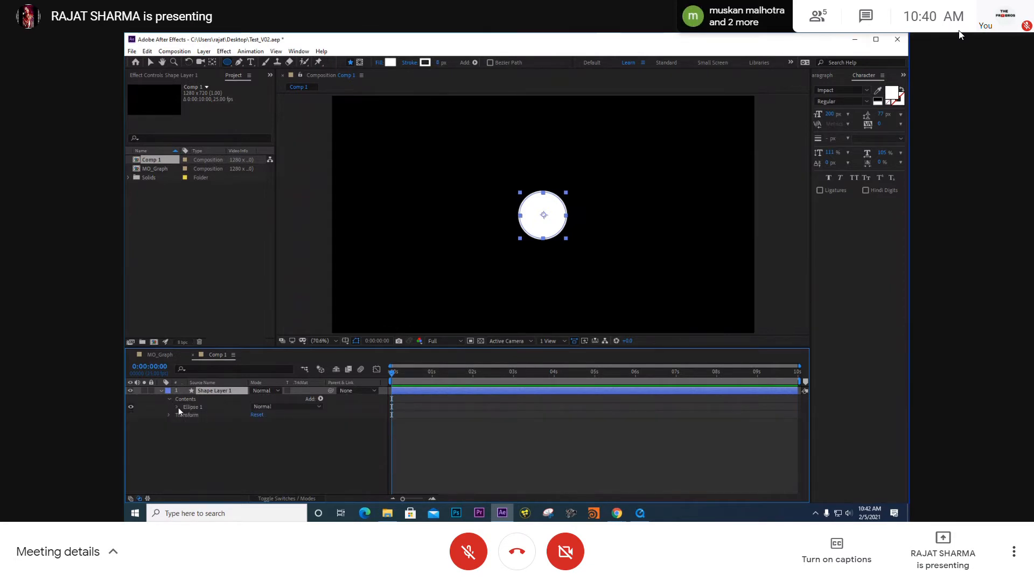
pyautogui.click(178, 408)
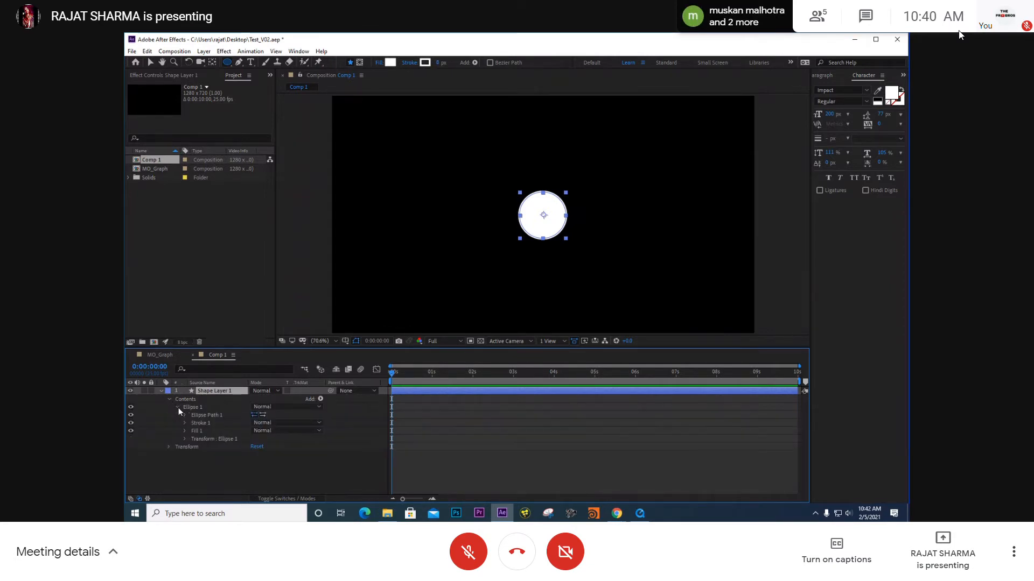
pyautogui.click(200, 416)
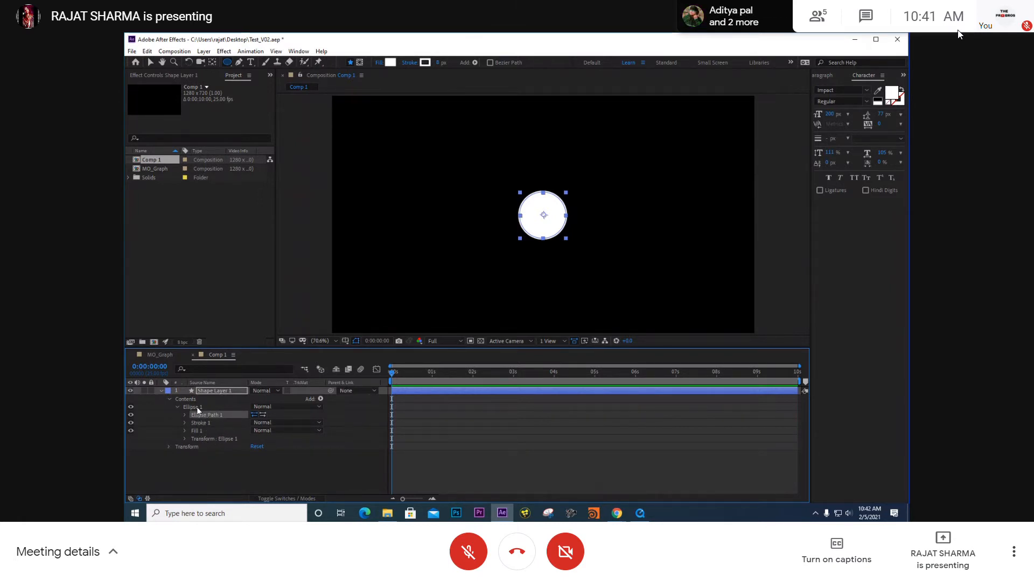
pyautogui.click(168, 447)
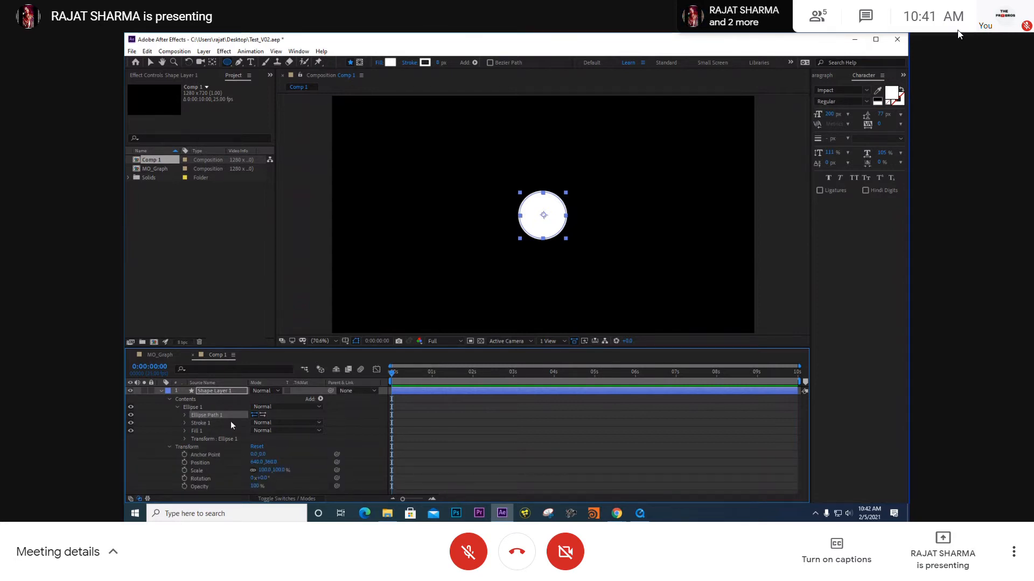
pyautogui.click(169, 448)
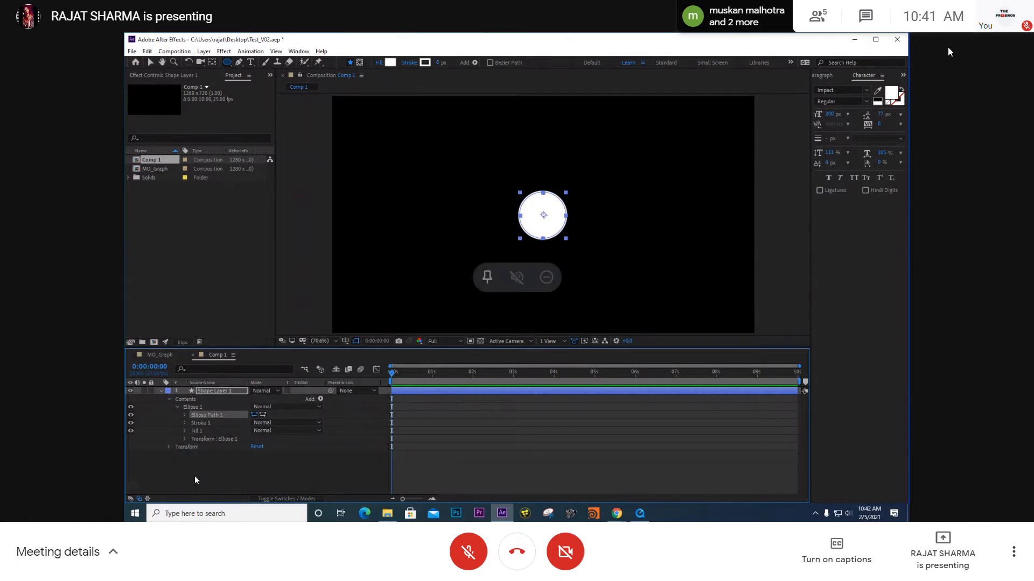
# - Add a new empty shape layer to Comp 1
pyautogui.rightClick(195, 480)
pyautogui.moveTo(227, 374)
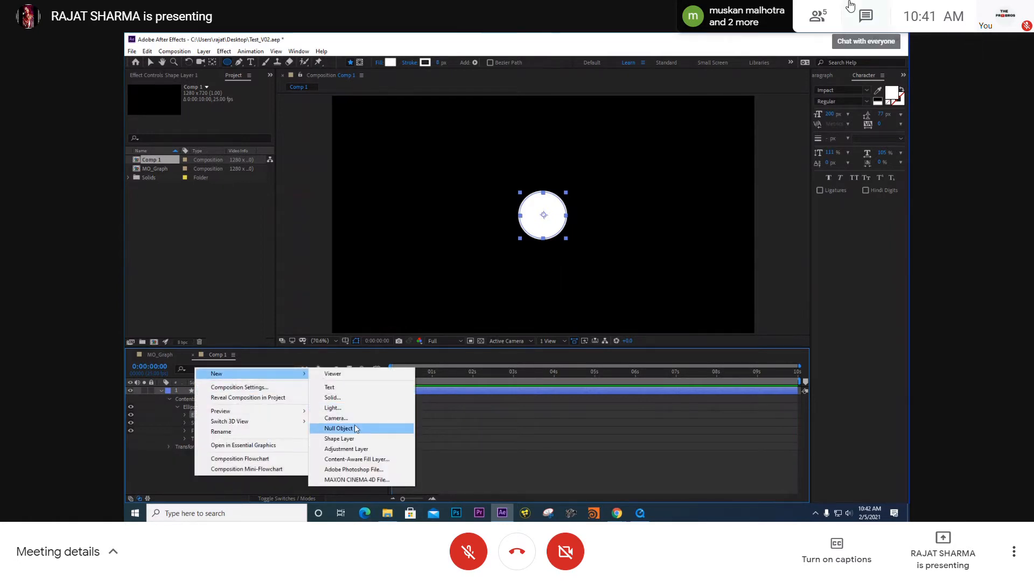
pyautogui.click(850, 7)
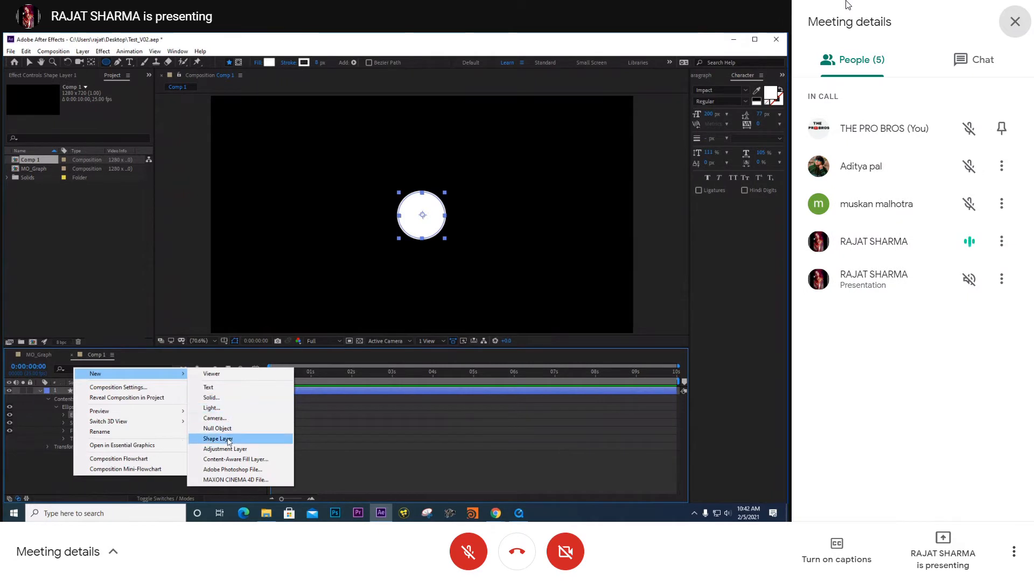
pyautogui.click(217, 439)
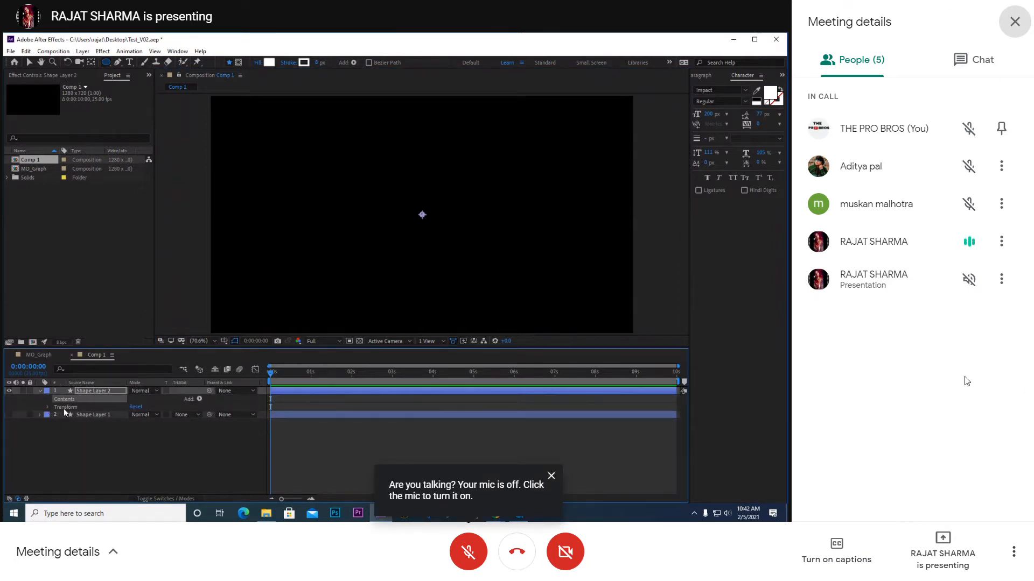
pyautogui.click(551, 476)
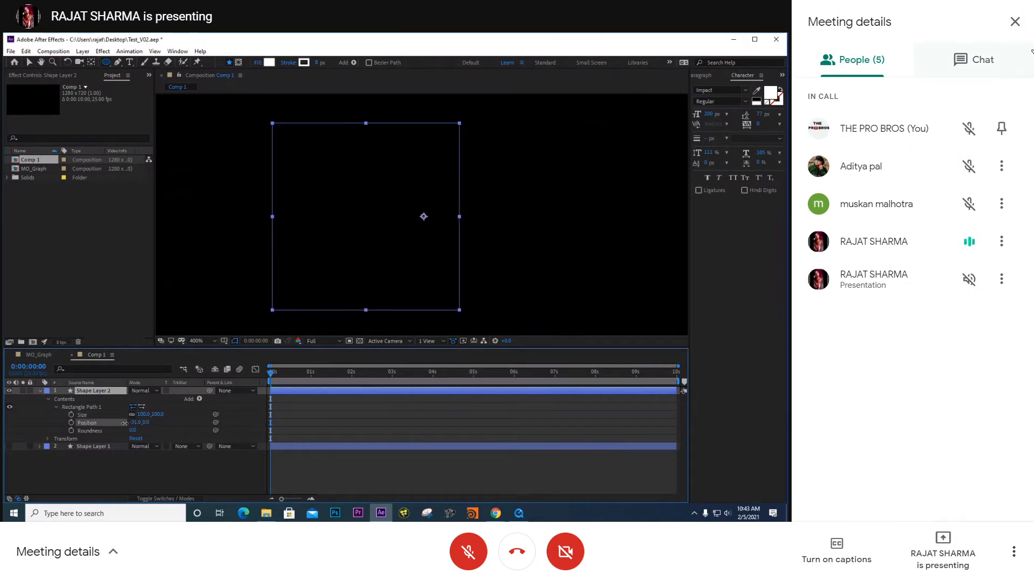
pyautogui.click(1015, 22)
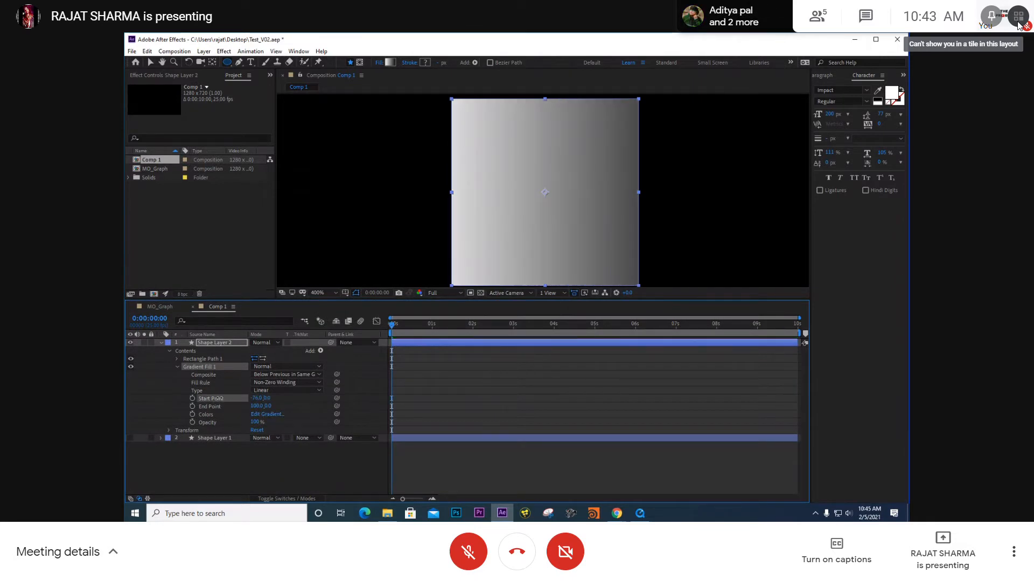
# - Return the start point of Shape Layer 2's gradient fill to 0.0, 0.0
pyautogui.moveTo(263, 400); pyautogui.dragTo(293, 401)
pyautogui.hotkey('ctrl', 'z')
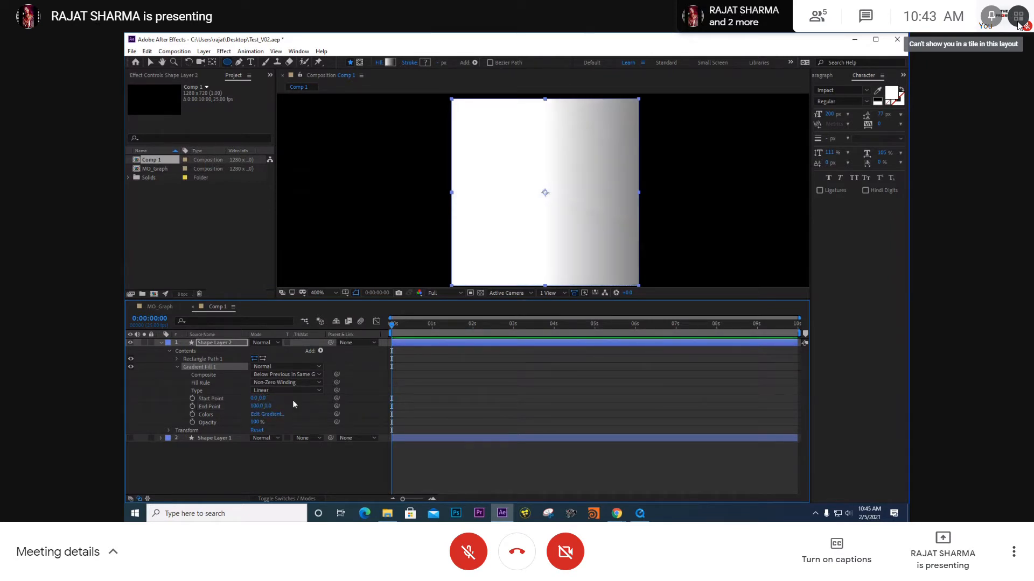
# - Recolour Shape Layer 2's gradient fill with a red FF2424 start stop and a violet 8A00FF end stop
pyautogui.click(259, 415)
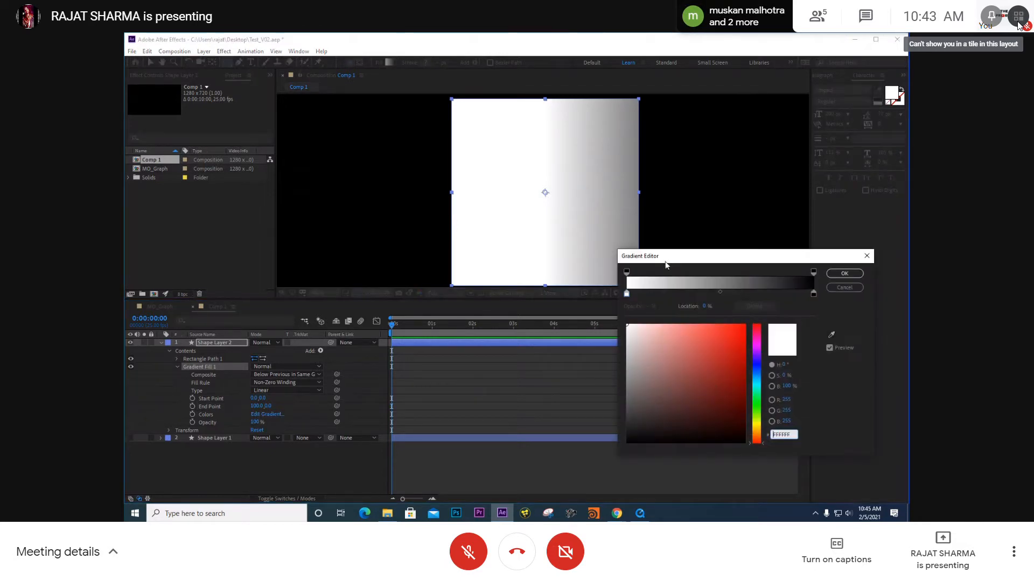
pyautogui.moveTo(702, 253); pyautogui.dragTo(719, 276)
pyautogui.moveTo(707, 353); pyautogui.dragTo(747, 348)
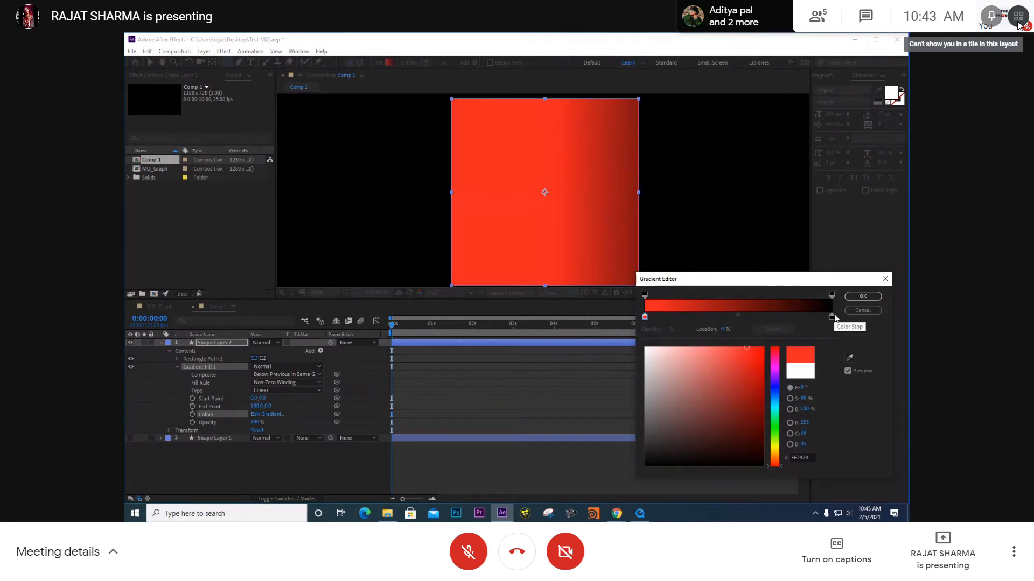
pyautogui.click(832, 317)
pyautogui.click(748, 369)
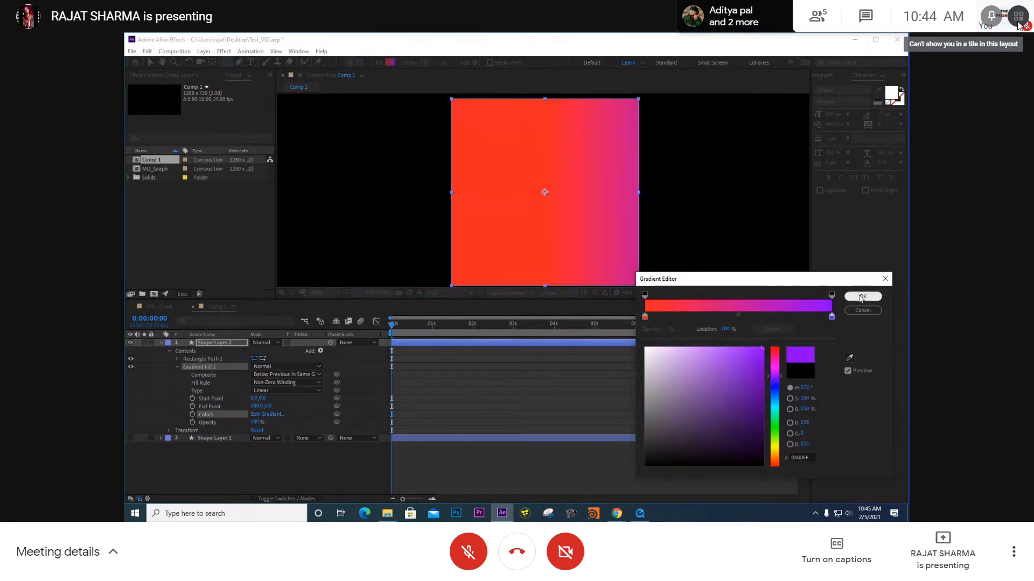
pyautogui.click(863, 297)
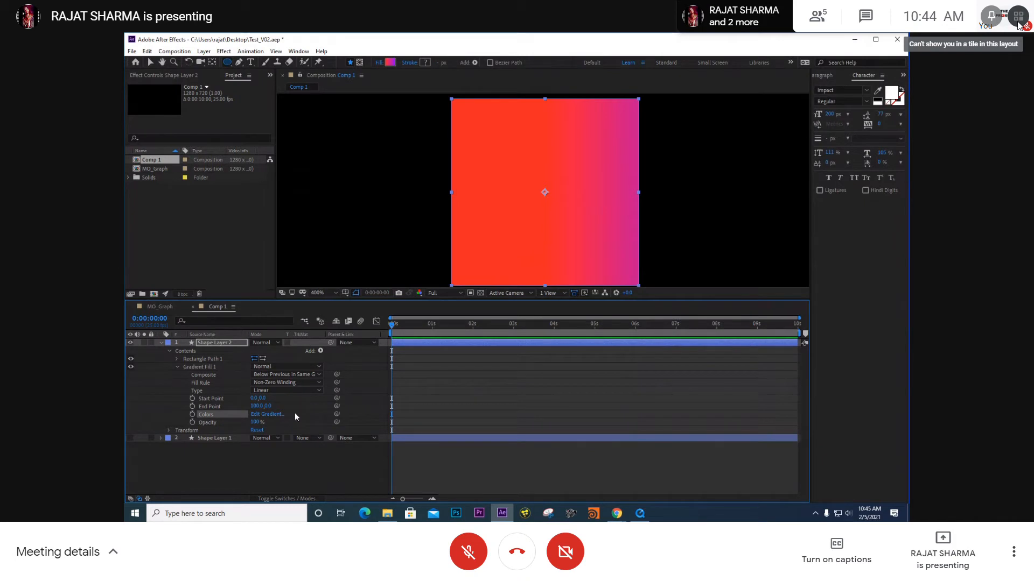
pyautogui.hotkey('ctrl', 'z')
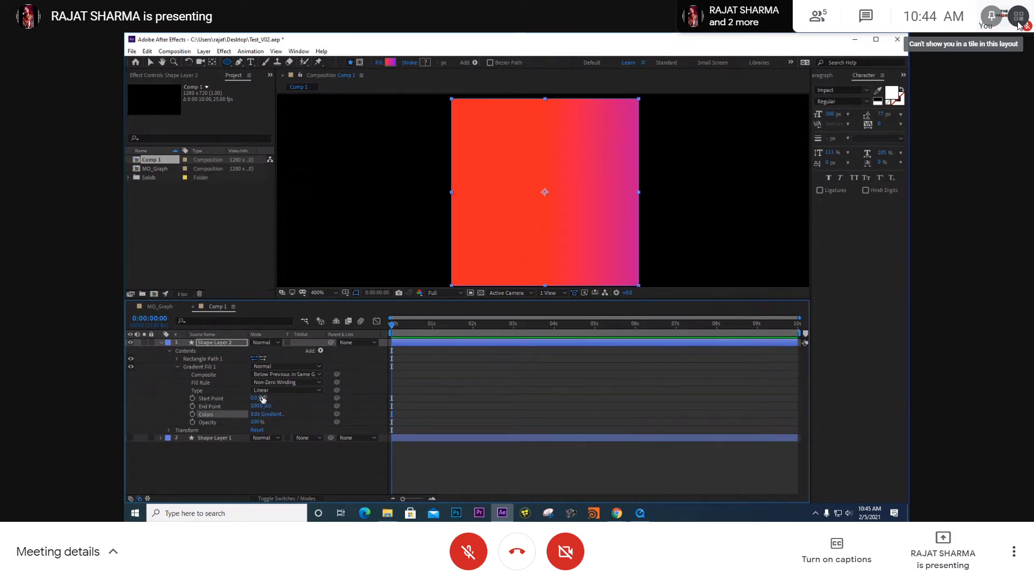
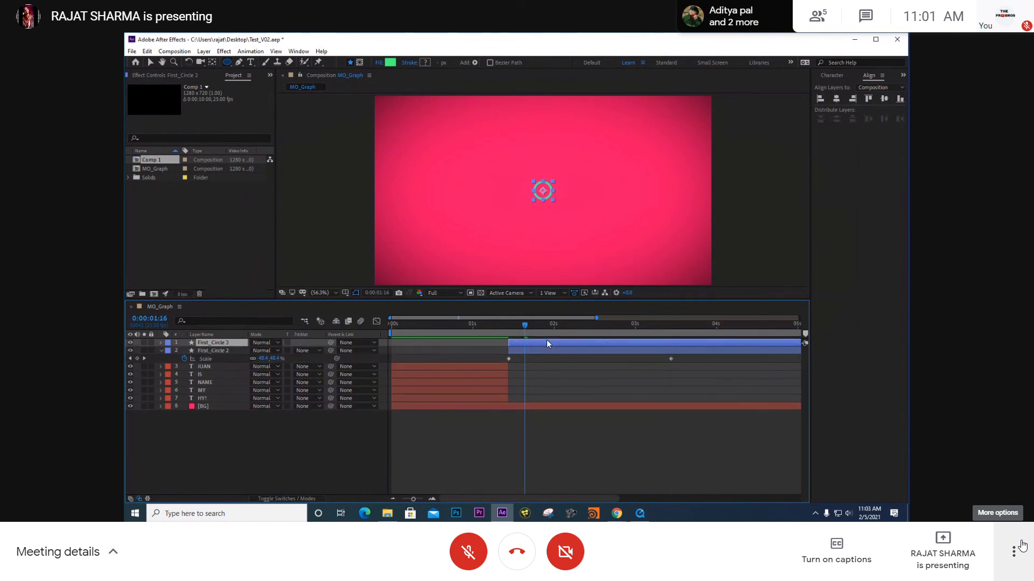
# - Reveal the Scale keyframes of First_Circle 3 and shift the layer to start at about 2 seconds
pyautogui.press('s')
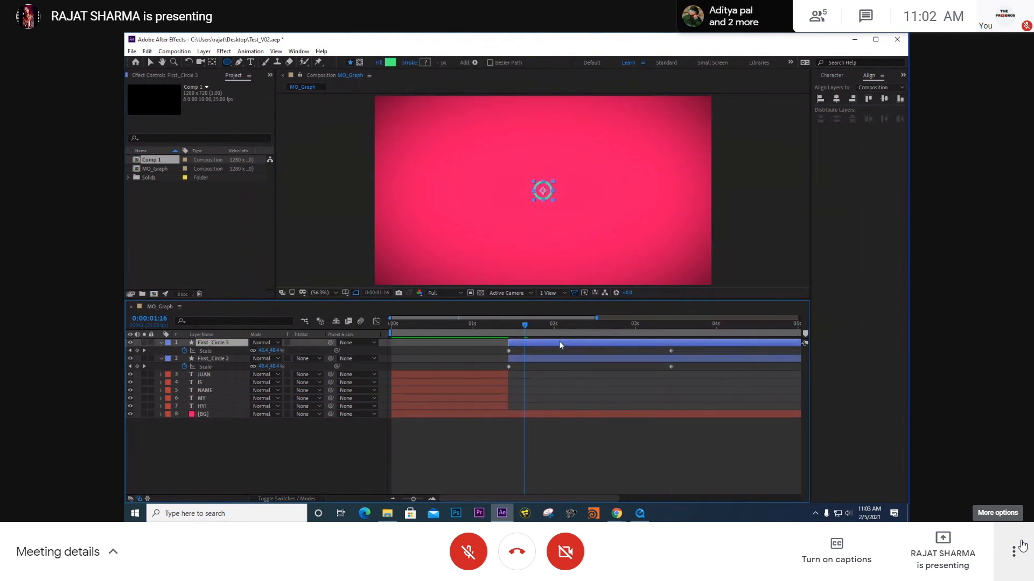
pyautogui.moveTo(560, 345); pyautogui.dragTo(597, 330)
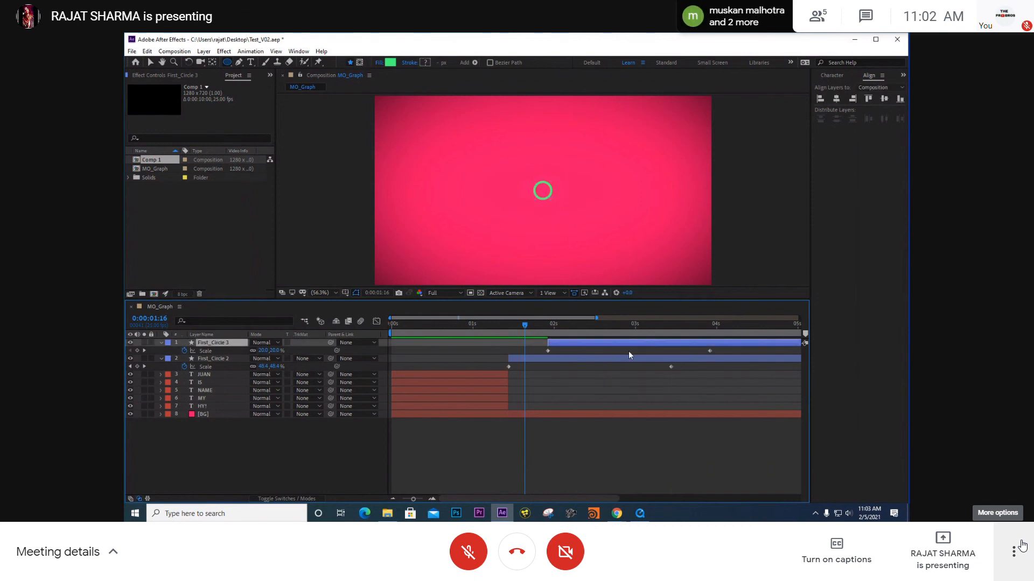
pyautogui.moveTo(624, 342); pyautogui.dragTo(626, 342)
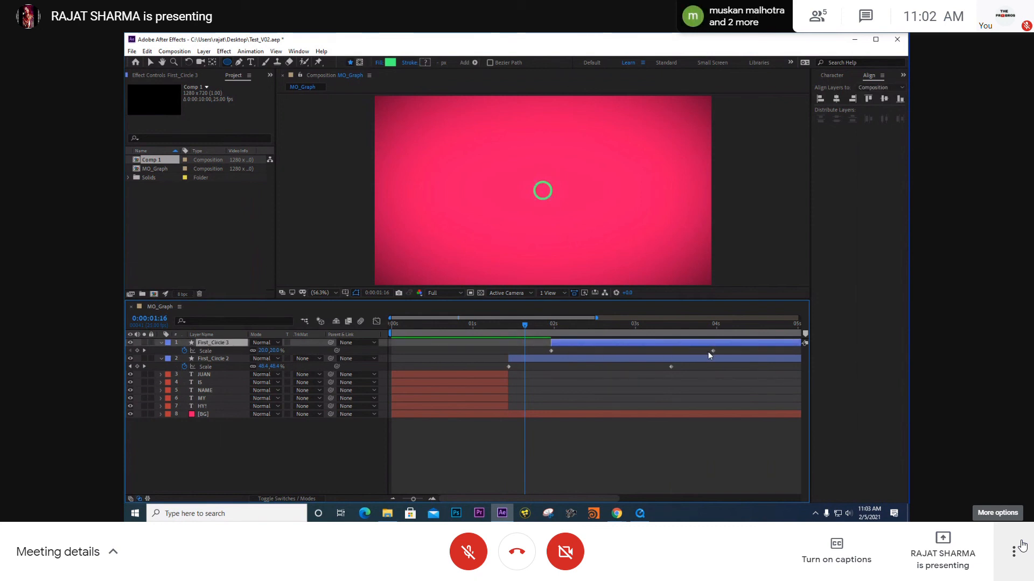